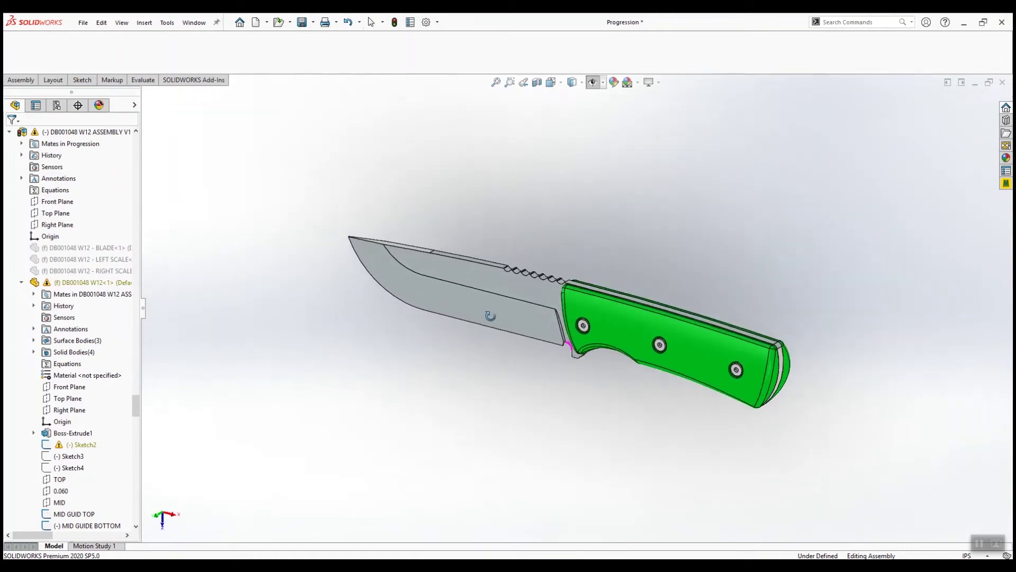
# Make the knife handle transparent to look down the front screw's axis, then fit the view.
pyautogui.scroll(5, 583, 338)
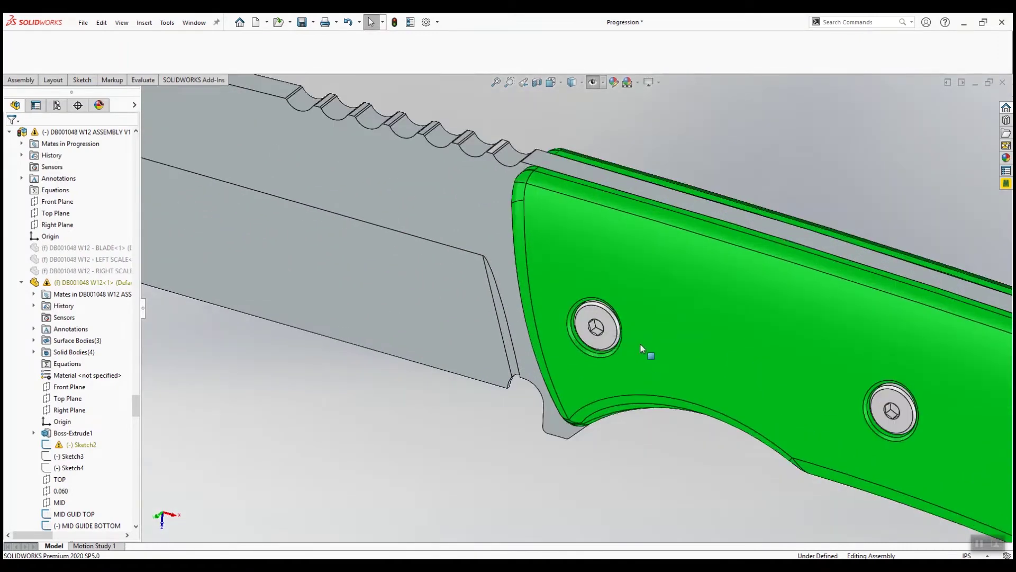
pyautogui.moveTo(640, 343); pyautogui.dragTo(661, 254, button='middle')
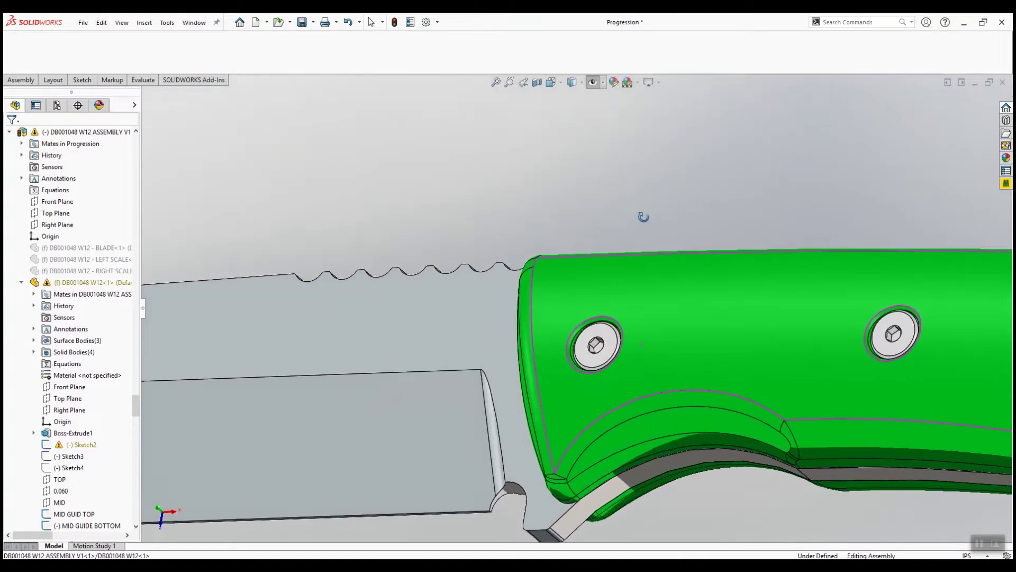
pyautogui.rightClick(638, 315)
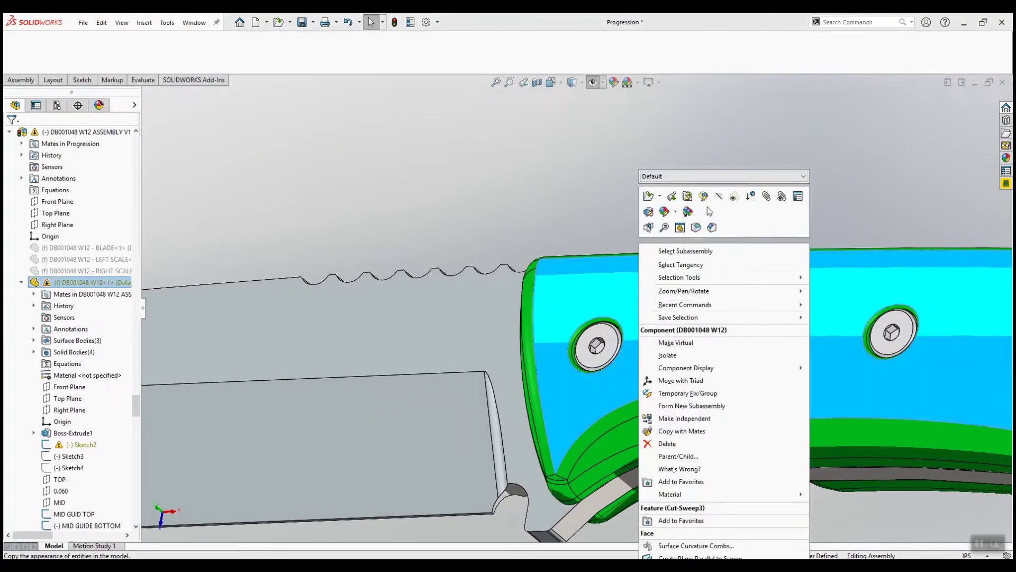
pyautogui.click(732, 198)
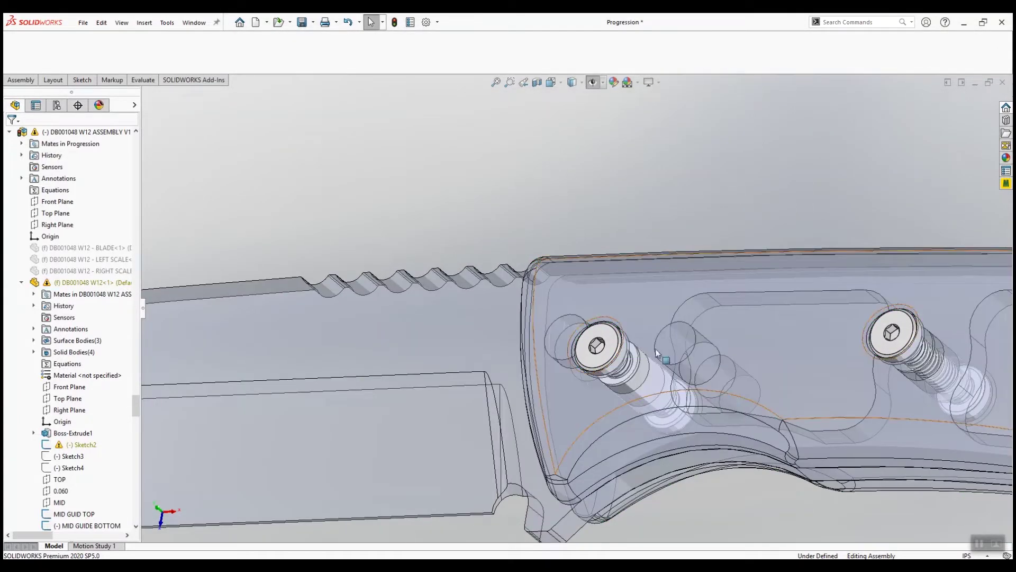
pyautogui.scroll(4, 656, 352)
pyautogui.moveTo(654, 347); pyautogui.dragTo(619, 356, button='middle')
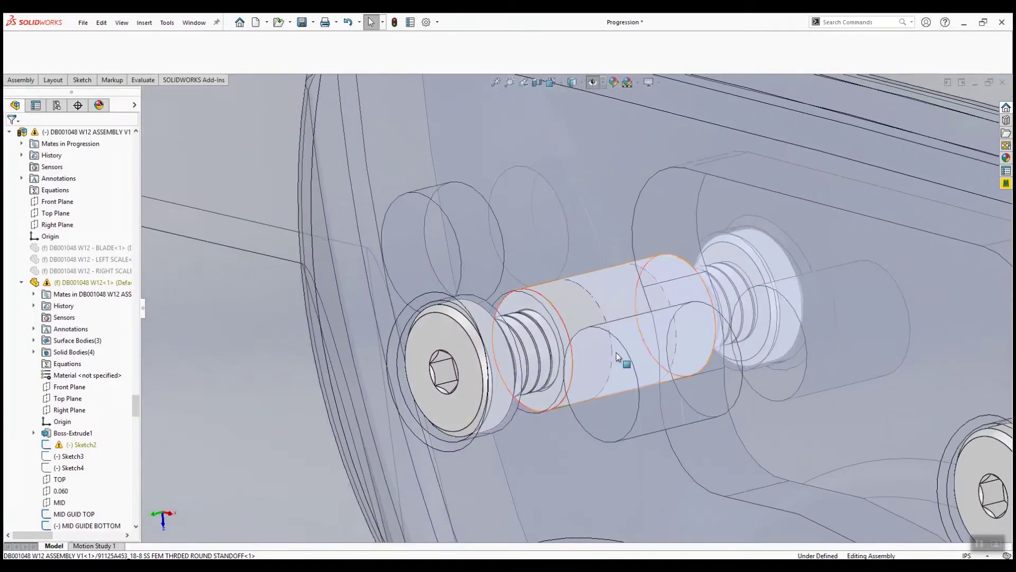
pyautogui.press('f')
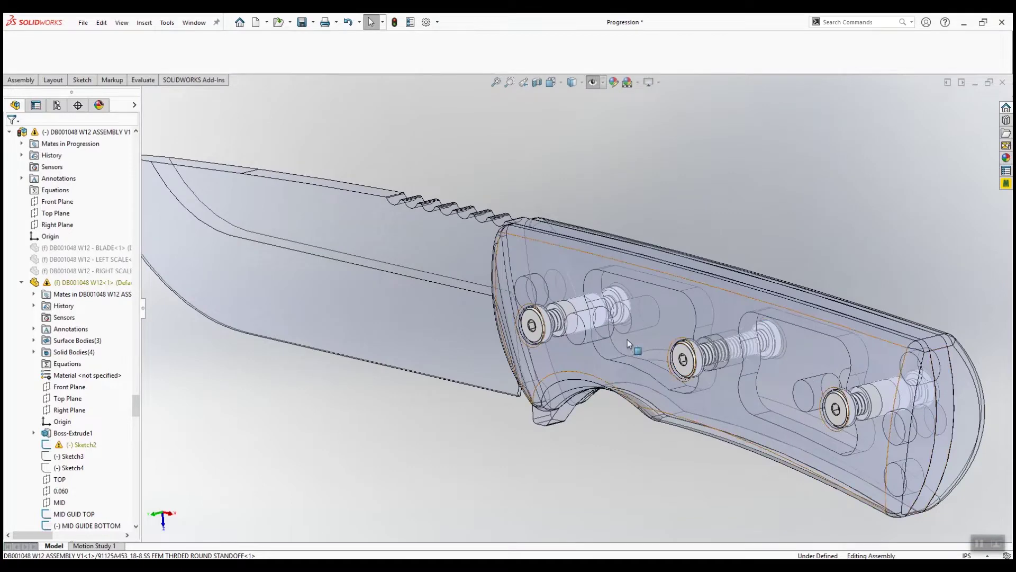
# Make the handle opaque again and orbit the knife to a near side view.
pyautogui.click(631, 312)
pyautogui.rightClick(631, 313)
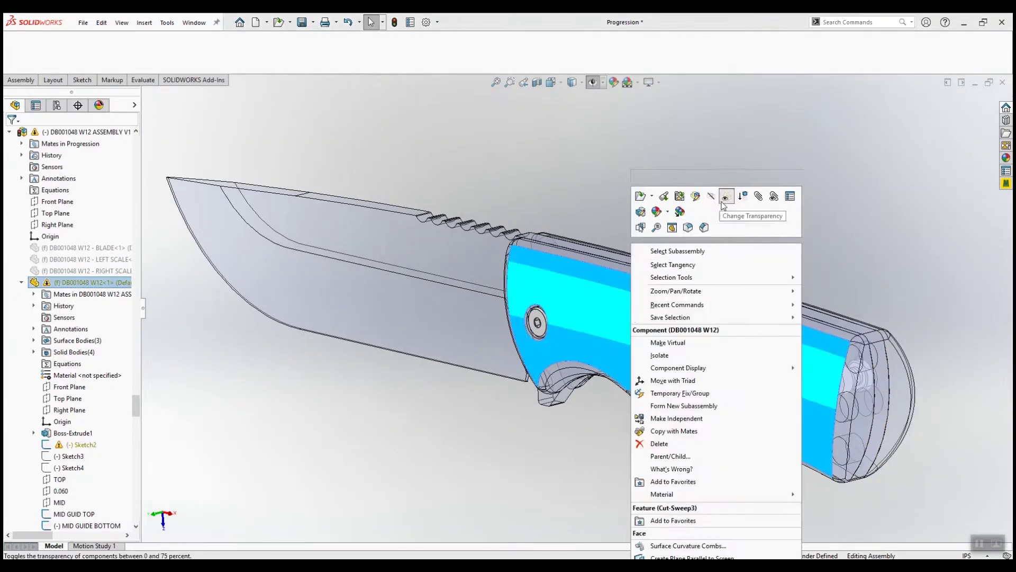
pyautogui.click(725, 199)
pyautogui.moveTo(501, 345); pyautogui.dragTo(681, 338, button='middle')
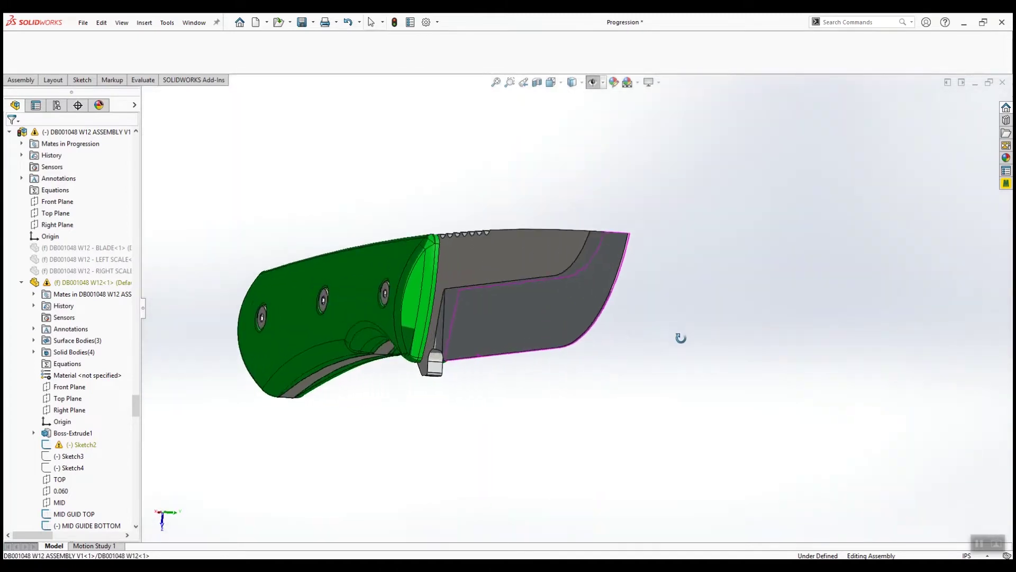
# Orbit the blade to show its top face, then orbit the machining-setups assembly.
pyautogui.scroll(5, 564, 307)
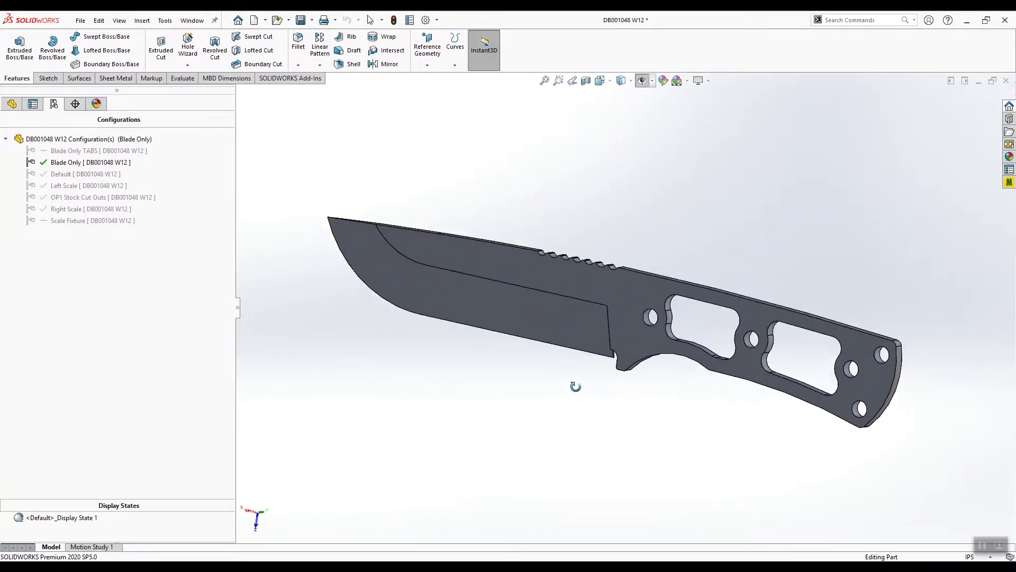
pyautogui.moveTo(592, 243); pyautogui.dragTo(585, 451, button='middle')
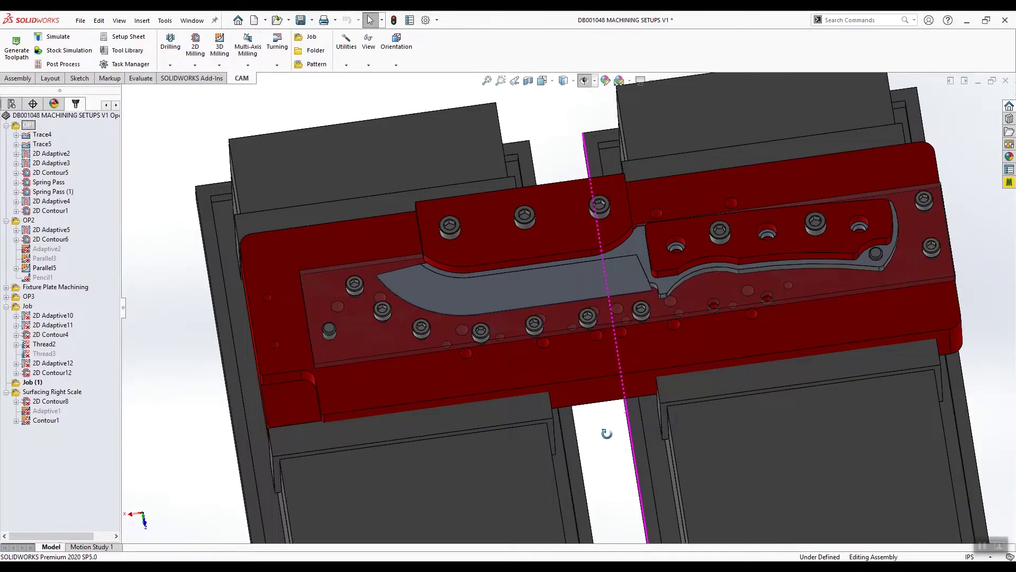
pyautogui.moveTo(606, 429); pyautogui.dragTo(608, 454, button='middle')
pyautogui.scroll(3, 608, 453)
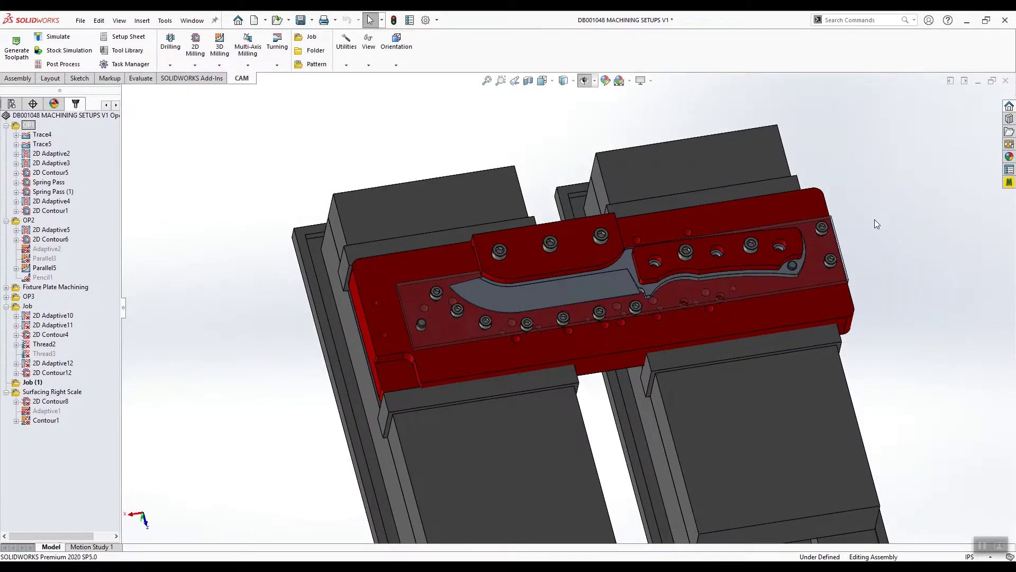
pyautogui.scroll(-2, 874, 222)
pyautogui.click(659, 355)
pyautogui.hotkey('ctrl', '8')
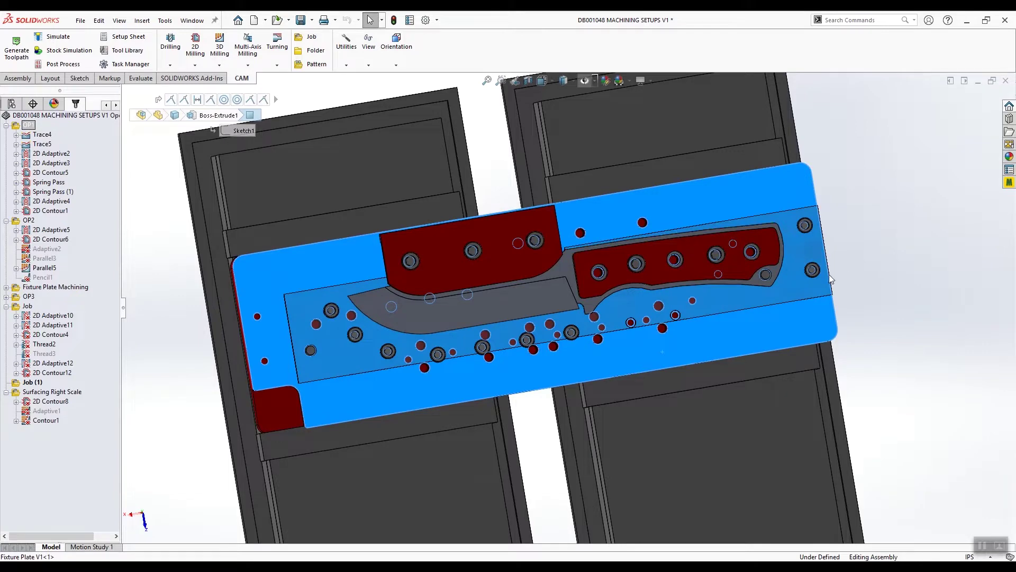
pyautogui.moveTo(540, 367); pyautogui.dragTo(536, 282, button='middle')
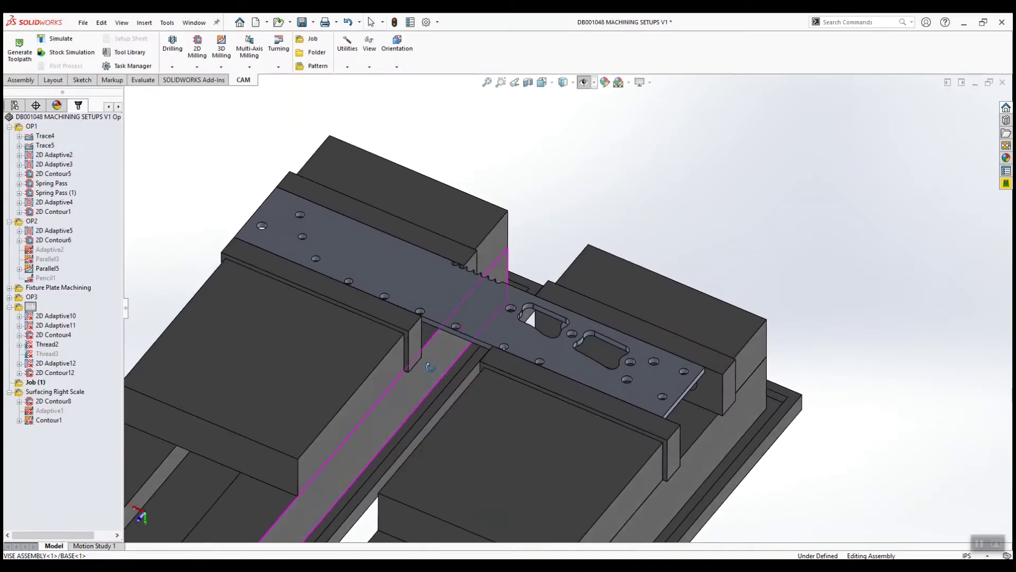
# Zoom and orbit to a closer top-down view of the blade in the red fixture.
pyautogui.scroll(8, 431, 367)
pyautogui.scroll(-8, 637, 364)
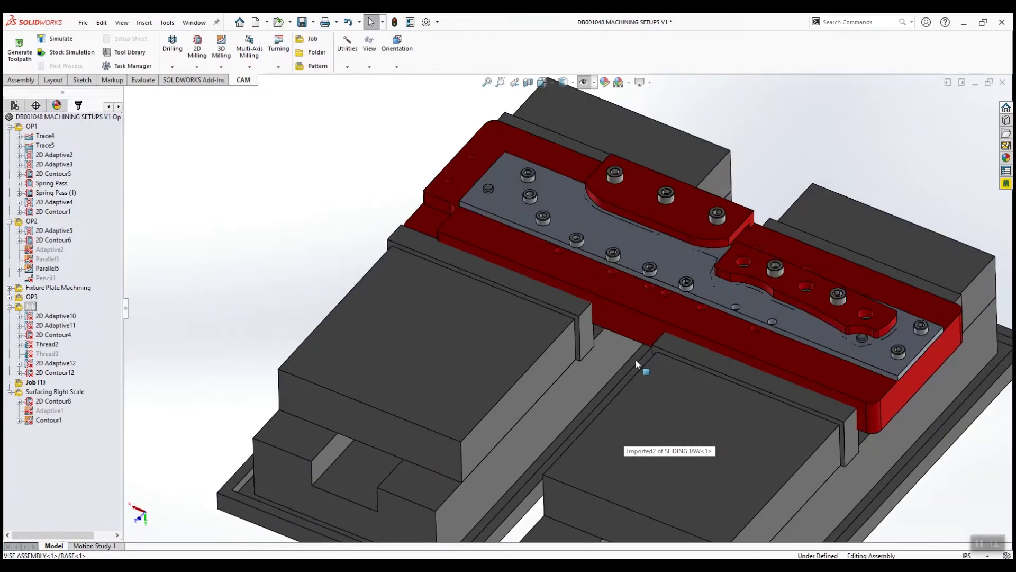
pyautogui.moveTo(637, 364); pyautogui.dragTo(404, 275, button='middle')
pyautogui.scroll(-3, 602, 339)
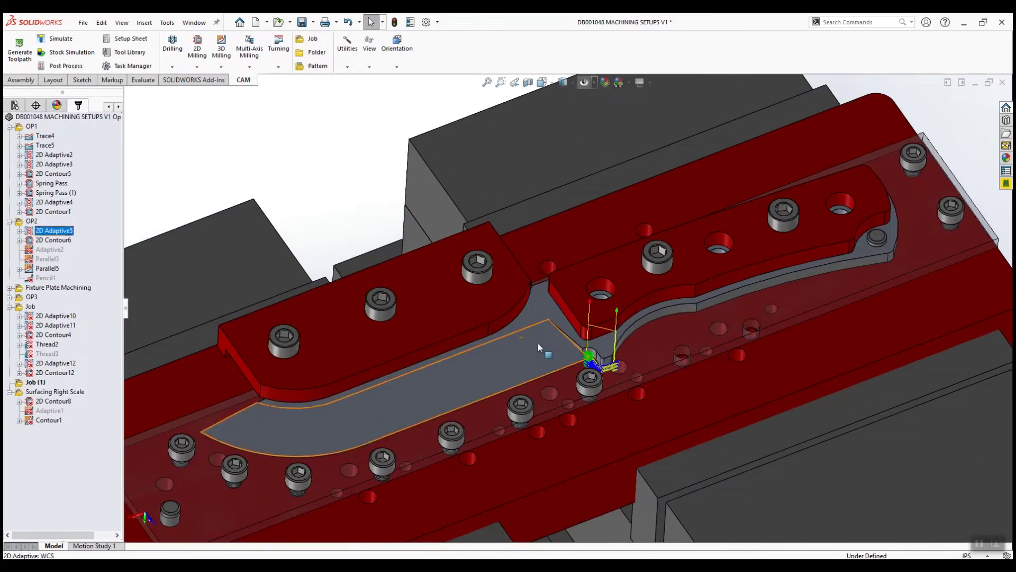
pyautogui.scroll(-3, 564, 362)
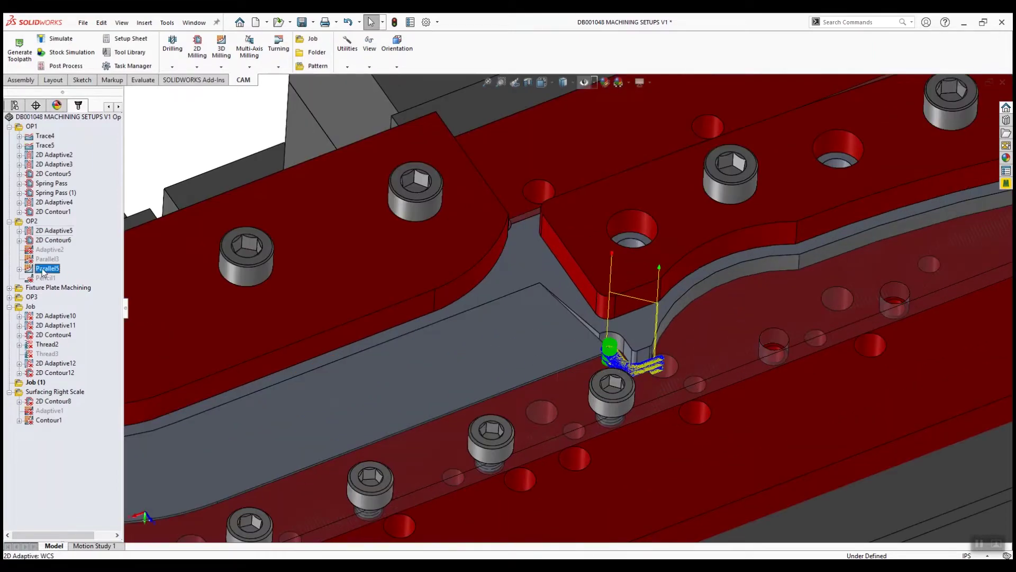
pyautogui.scroll(3, 556, 323)
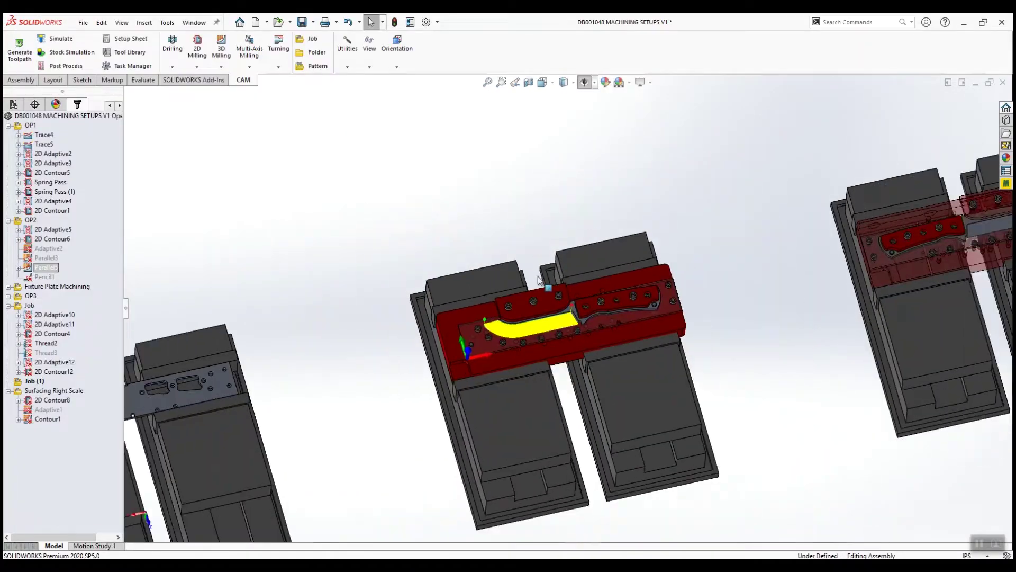
pyautogui.scroll(-5, 768, 274)
pyautogui.scroll(-3, 768, 274)
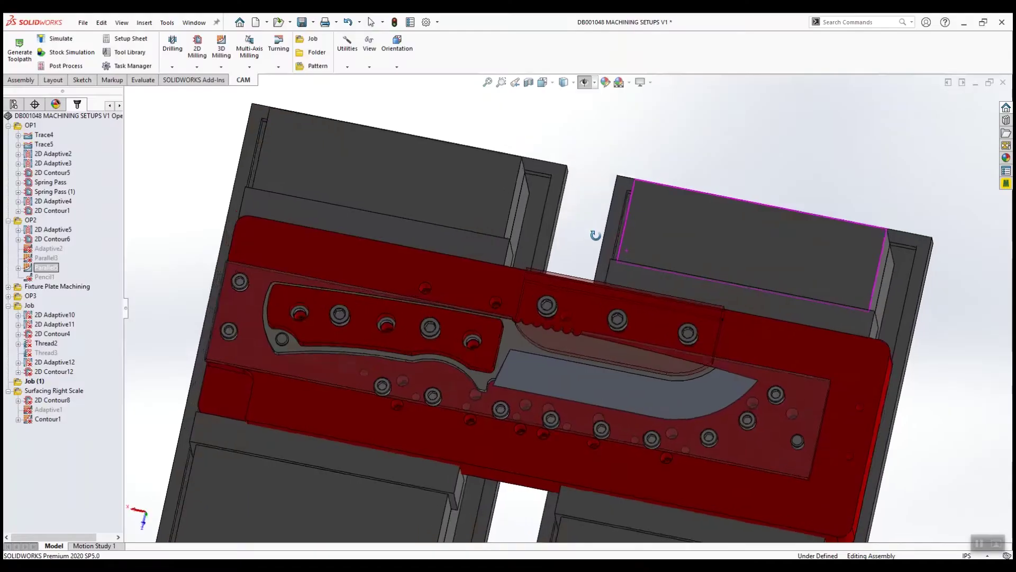
pyautogui.moveTo(598, 271); pyautogui.dragTo(600, 218, button='middle')
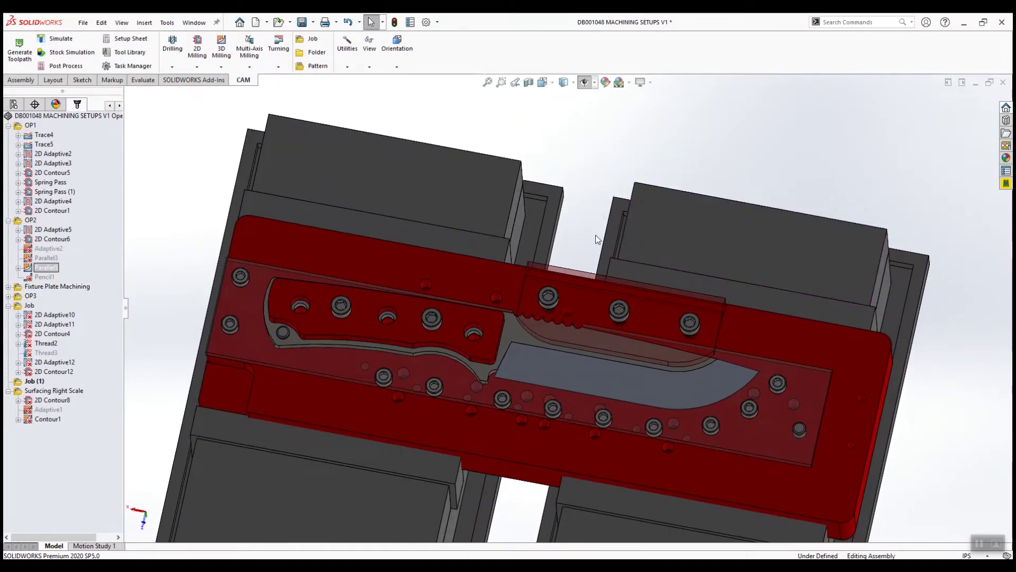
pyautogui.click(567, 275)
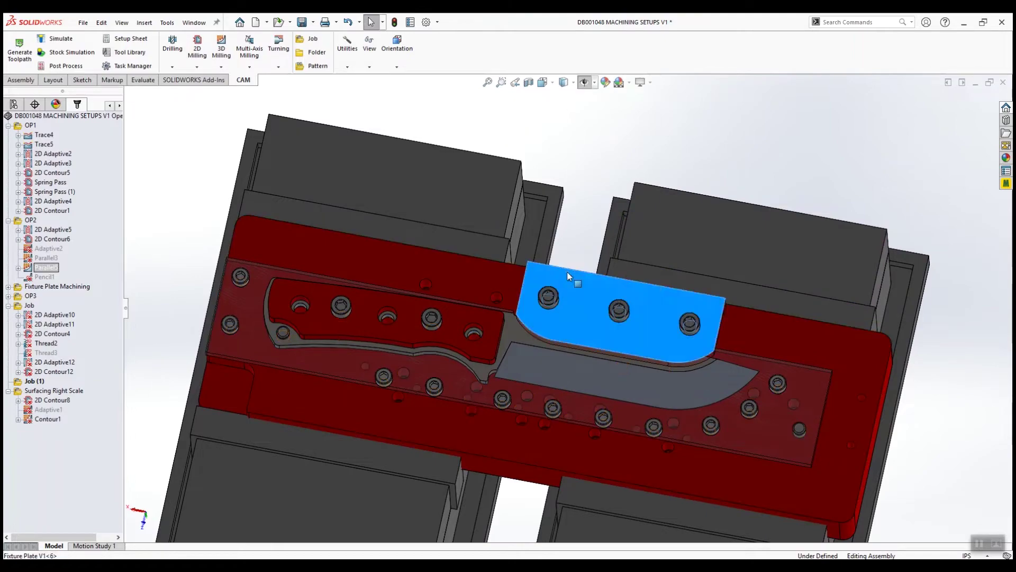
pyautogui.scroll(4, 568, 276)
pyautogui.scroll(2, 646, 311)
pyautogui.scroll(-10, 635, 344)
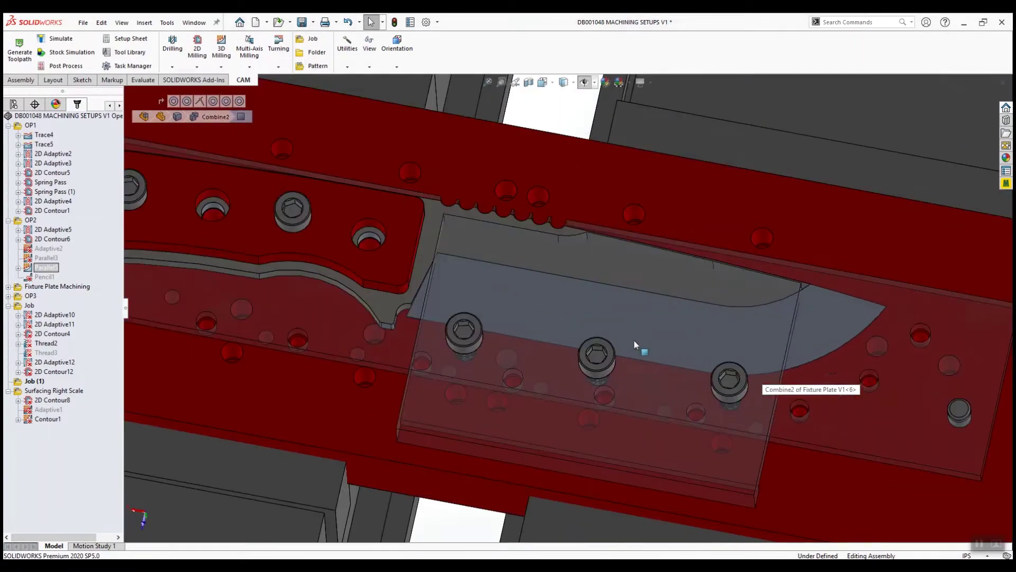
pyautogui.scroll(8, 632, 360)
pyautogui.moveTo(632, 360); pyautogui.dragTo(468, 307, button='middle')
pyautogui.scroll(-3, 817, 402)
pyautogui.scroll(3, 817, 402)
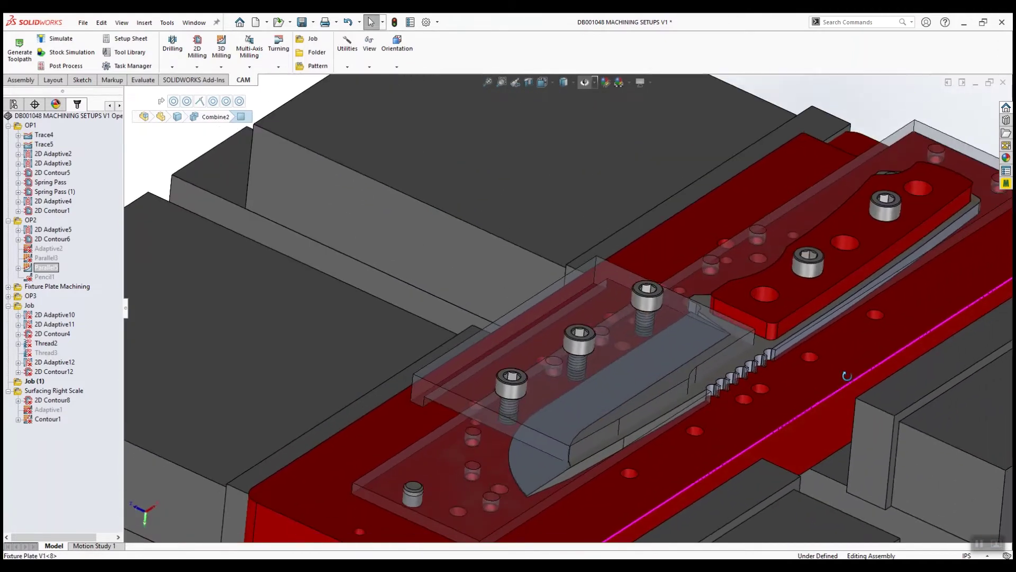
pyautogui.scroll(-2, 829, 360)
pyautogui.moveTo(828, 360); pyautogui.dragTo(830, 402, button='middle')
pyautogui.scroll(2, 774, 380)
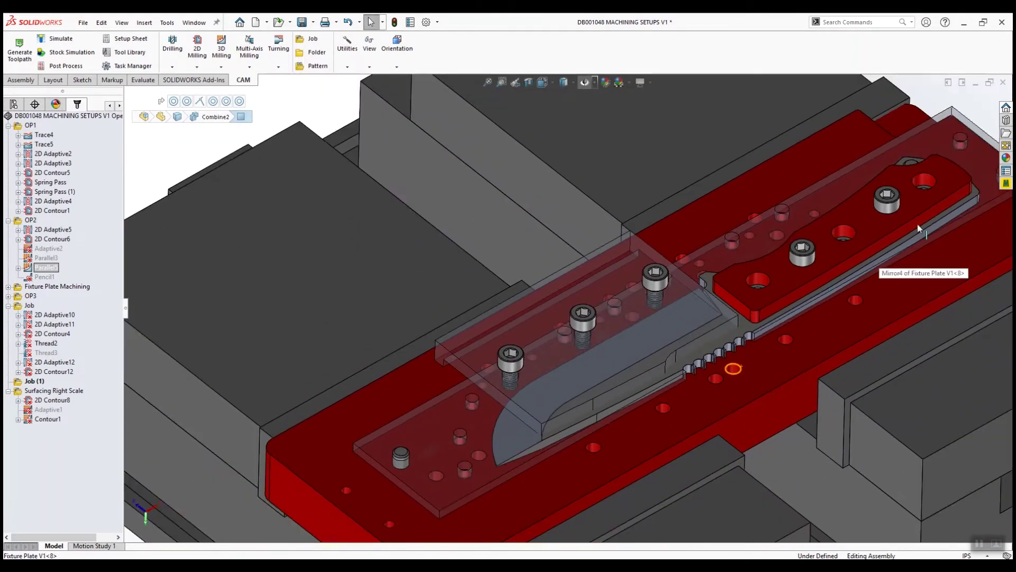